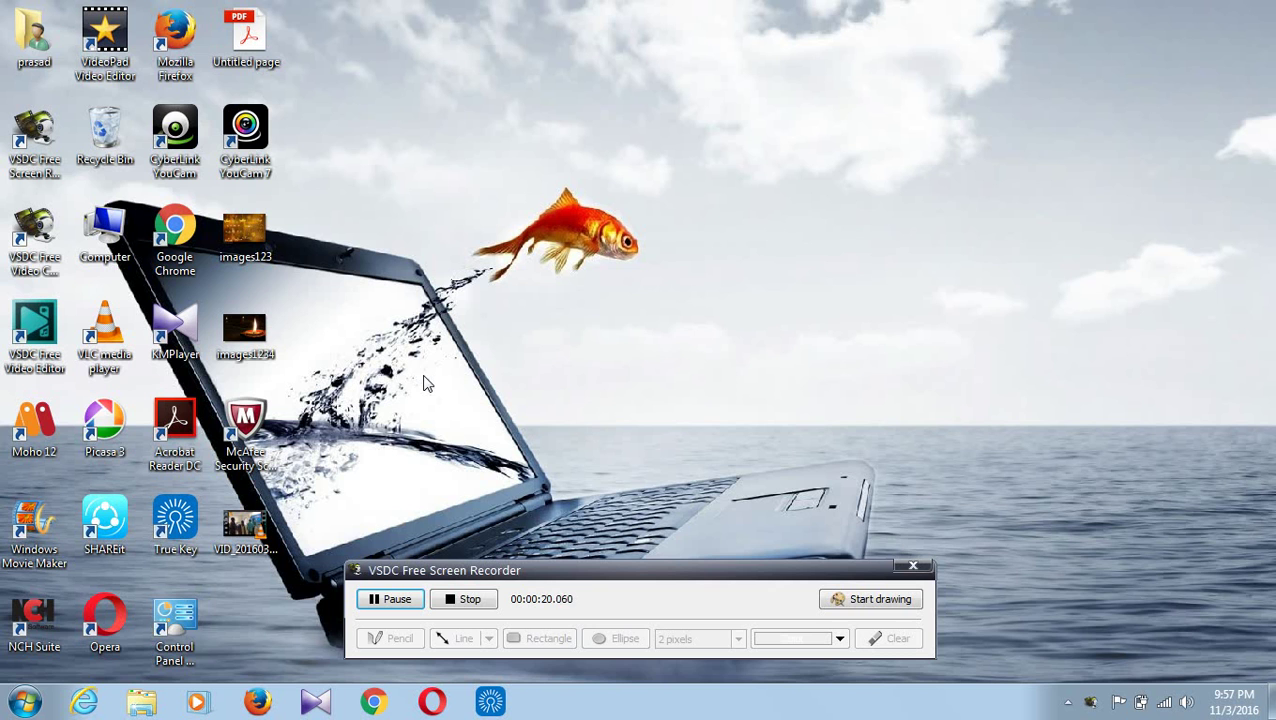
Open the Windows Start menu from the taskbar
{"action": "left_click", "coordinate": [22, 706]}
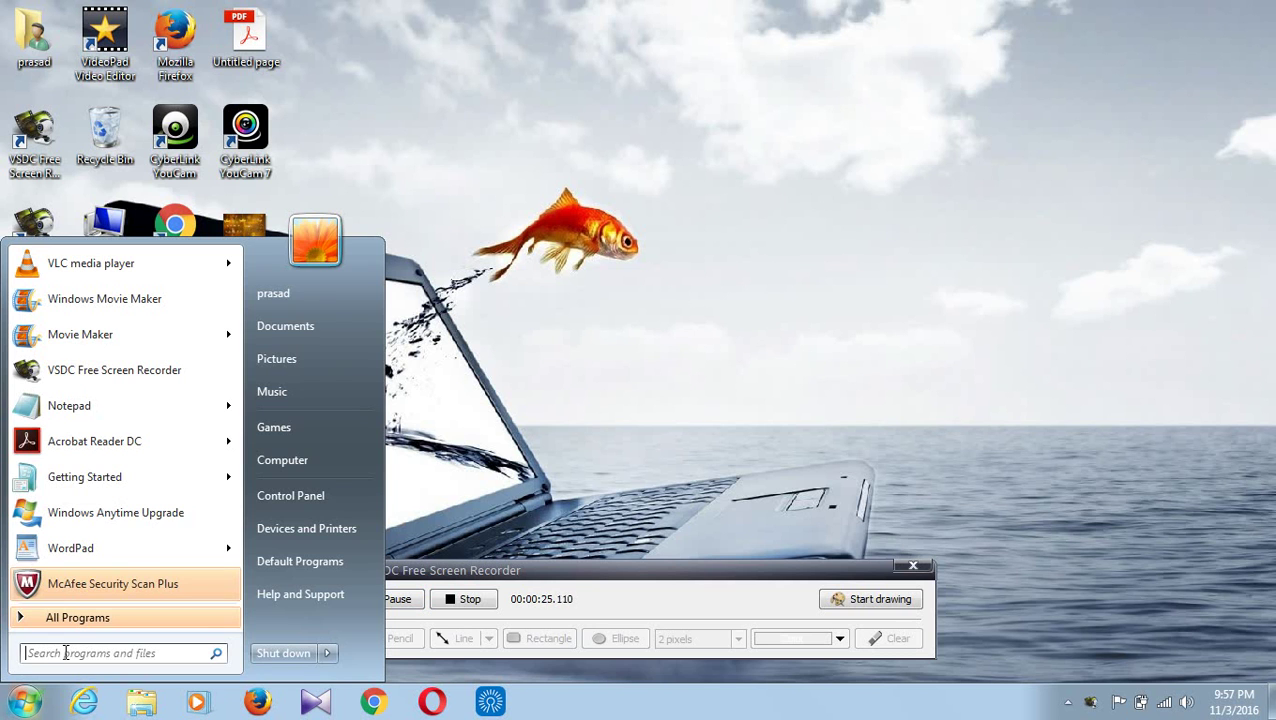
Launch Notepad by searching NOTEPAD, close it again, then bring up the Run prompt
{"action": "type", "text": "NOTE"}
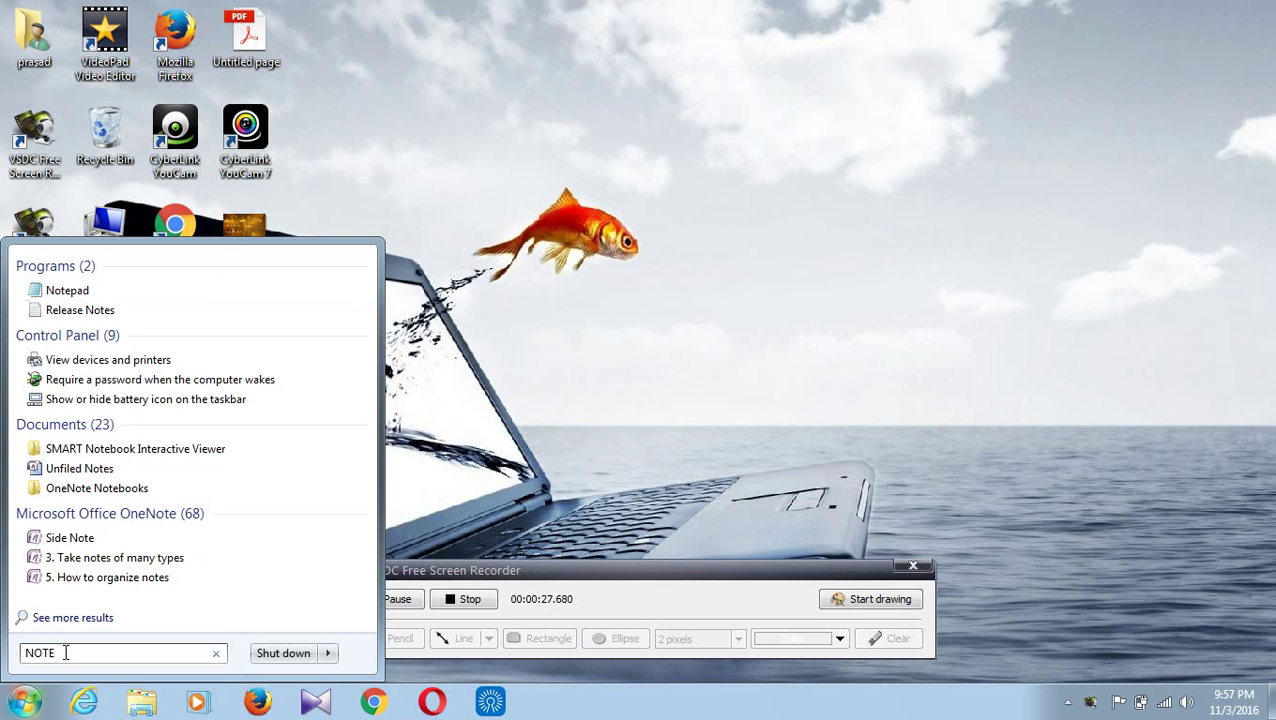
{"action": "type", "text": "PAD"}
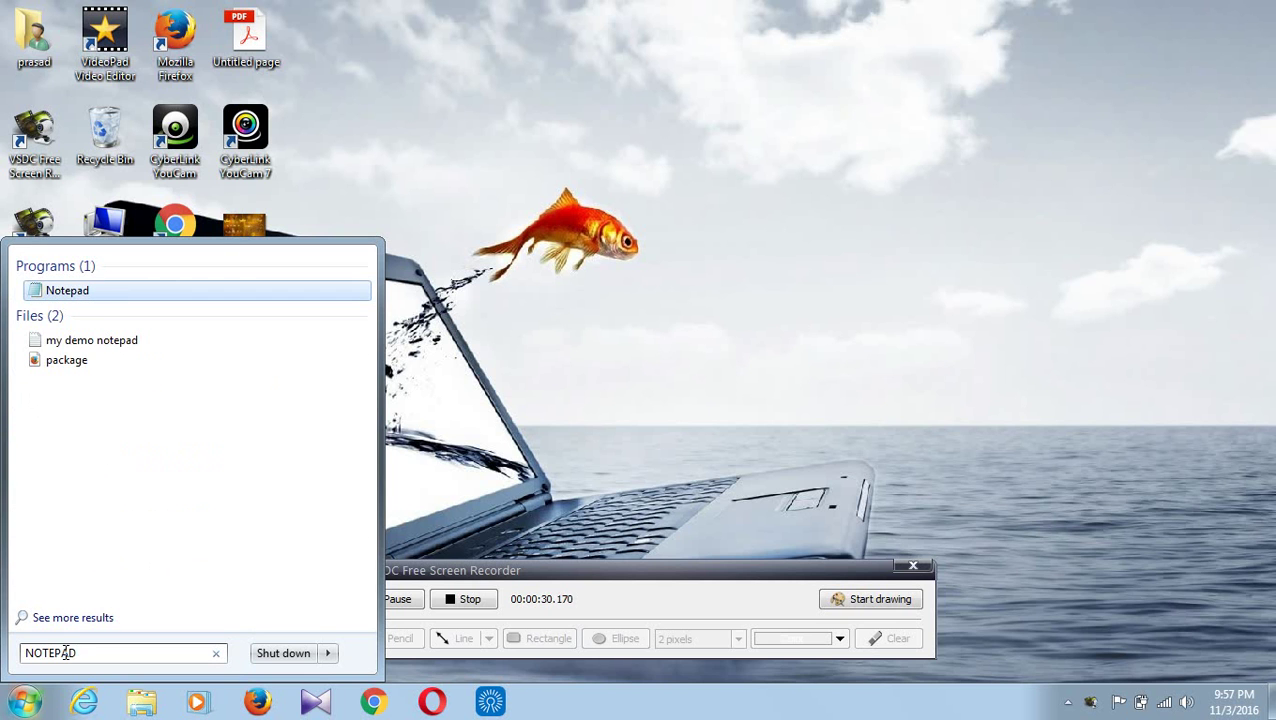
{"action": "key", "text": "Return"}
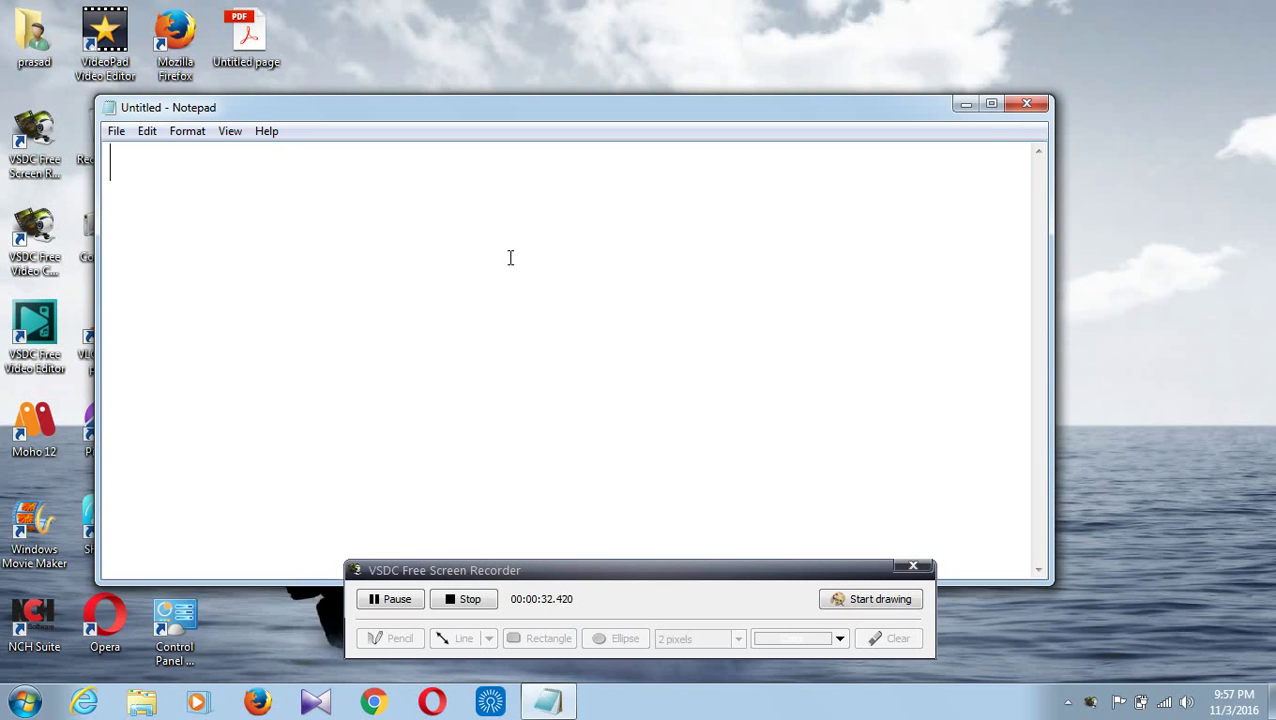
{"action": "left_click", "coordinate": [1023, 103]}
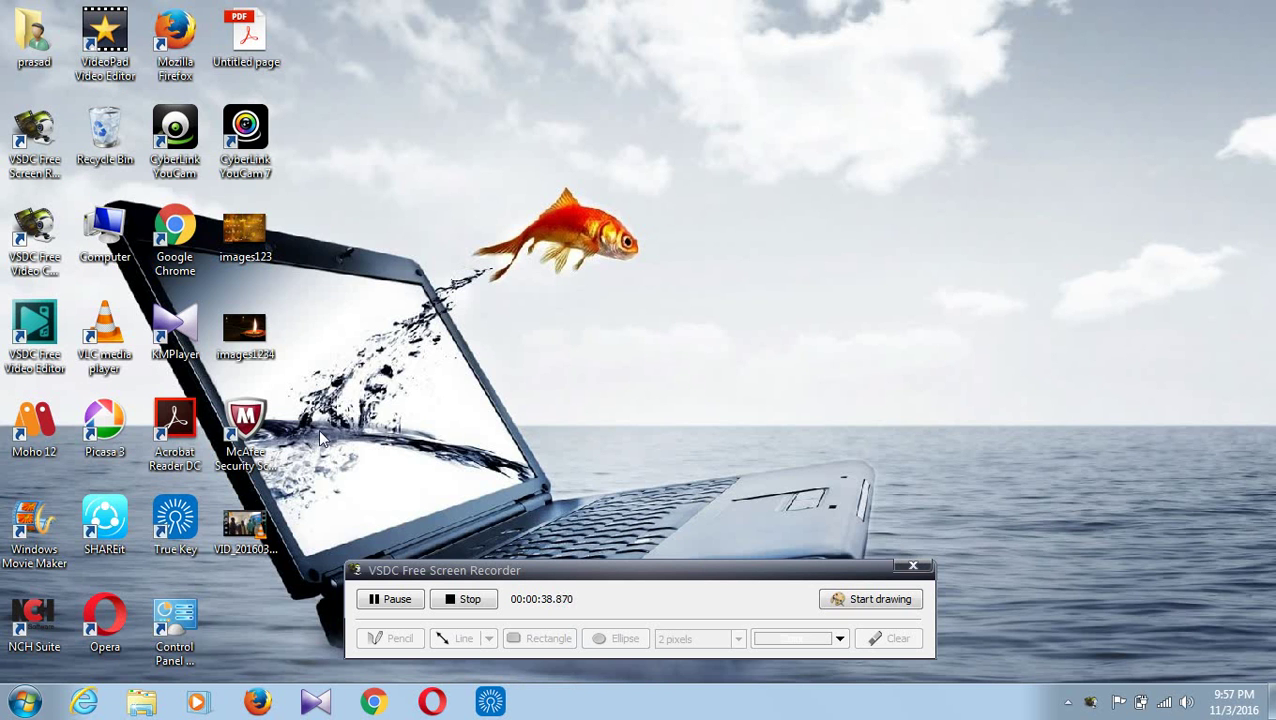
{"action": "key", "text": "super+r"}
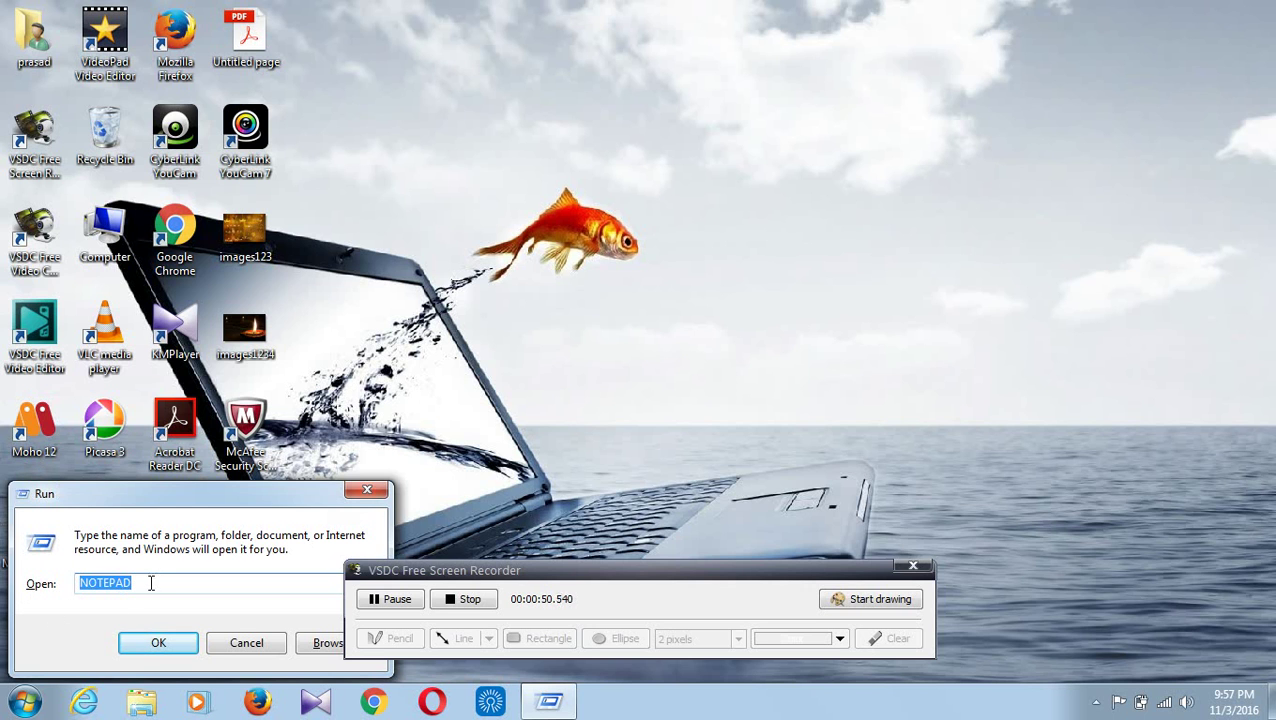
Run NOTEPAD from the Run prompt and maximize the new Notepad window
{"action": "left_click", "coordinate": [155, 643]}
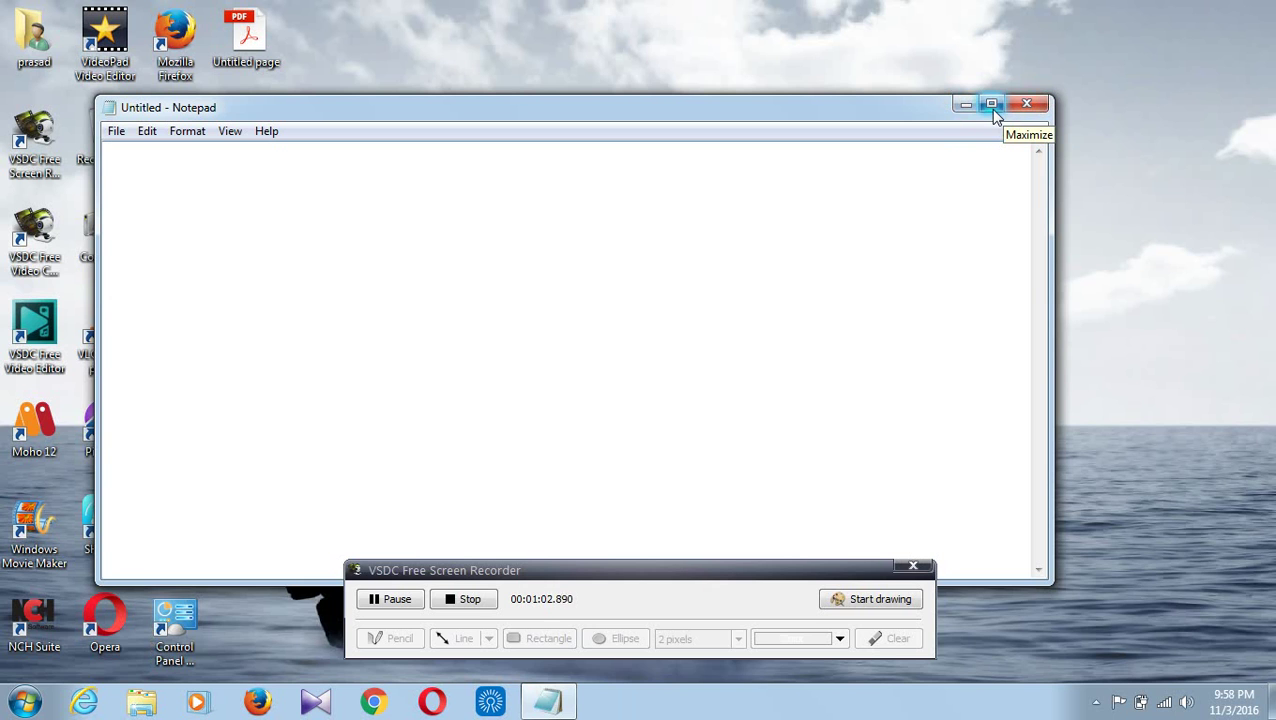
{"action": "left_click", "coordinate": [991, 105]}
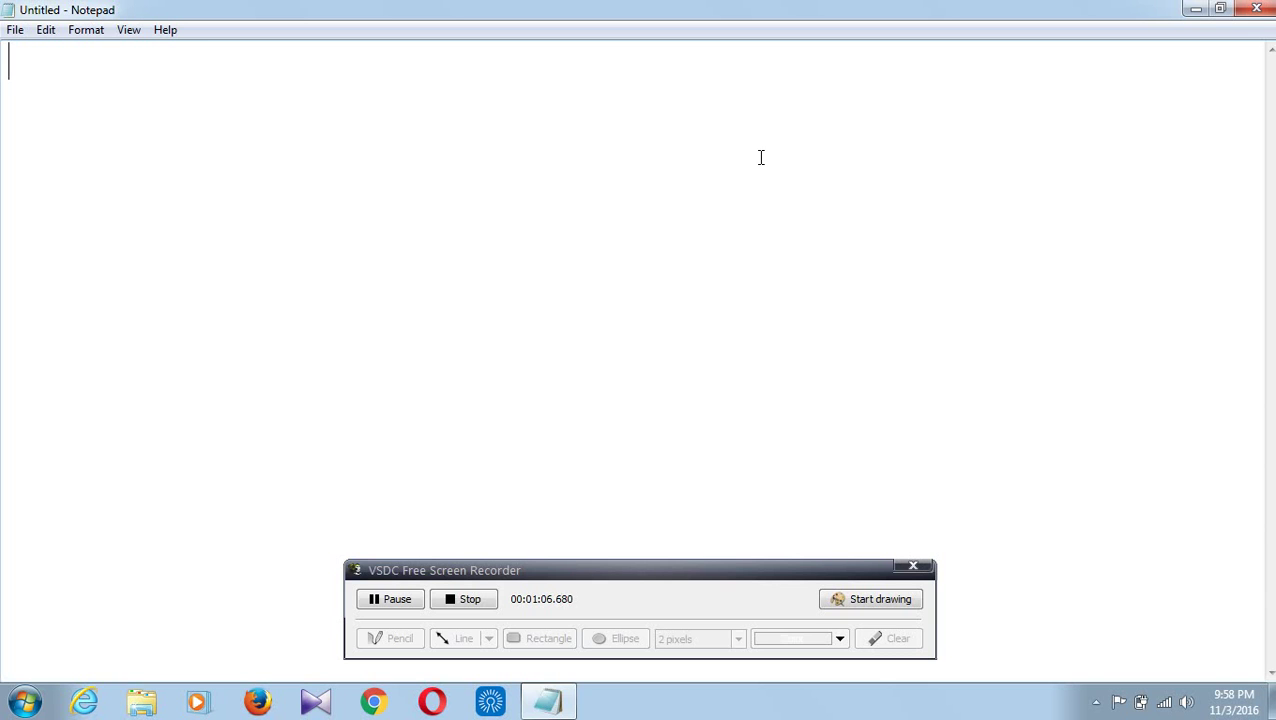
{"action": "left_click", "coordinate": [19, 35]}
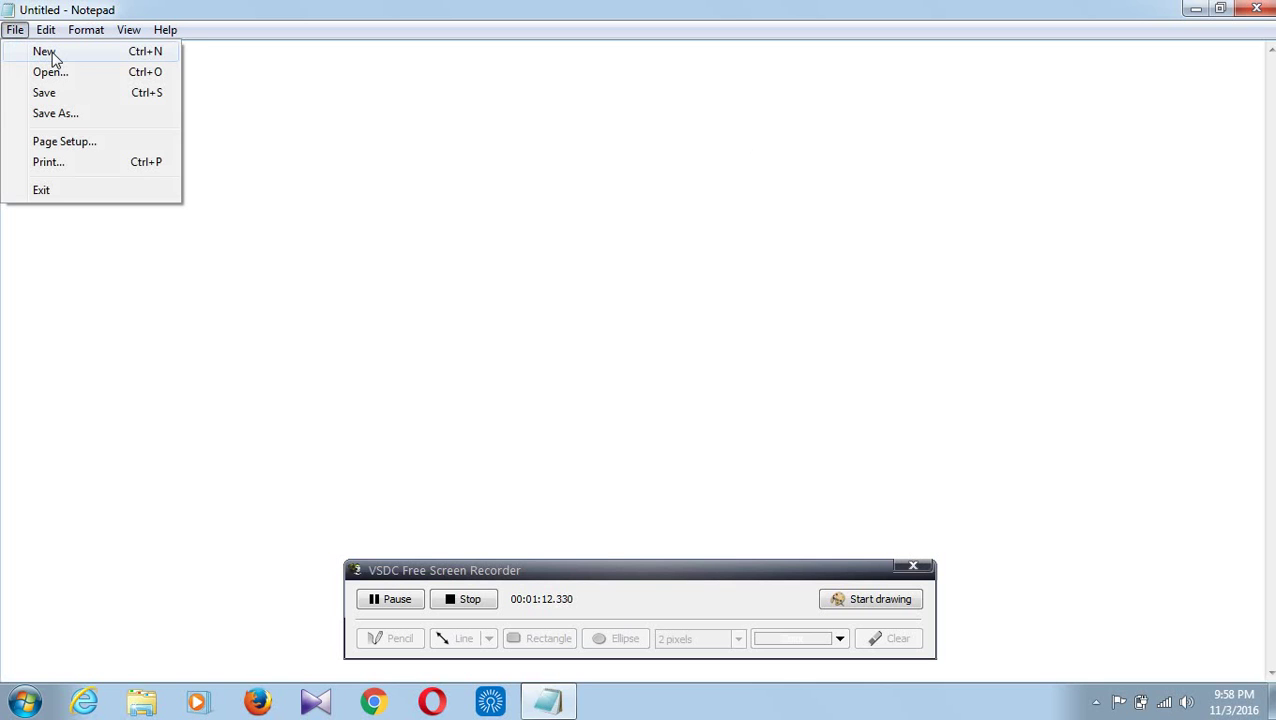
Start a new blank document containing the line 'THIS IS MY DEMO TEXT.'
{"action": "left_click", "coordinate": [53, 58]}
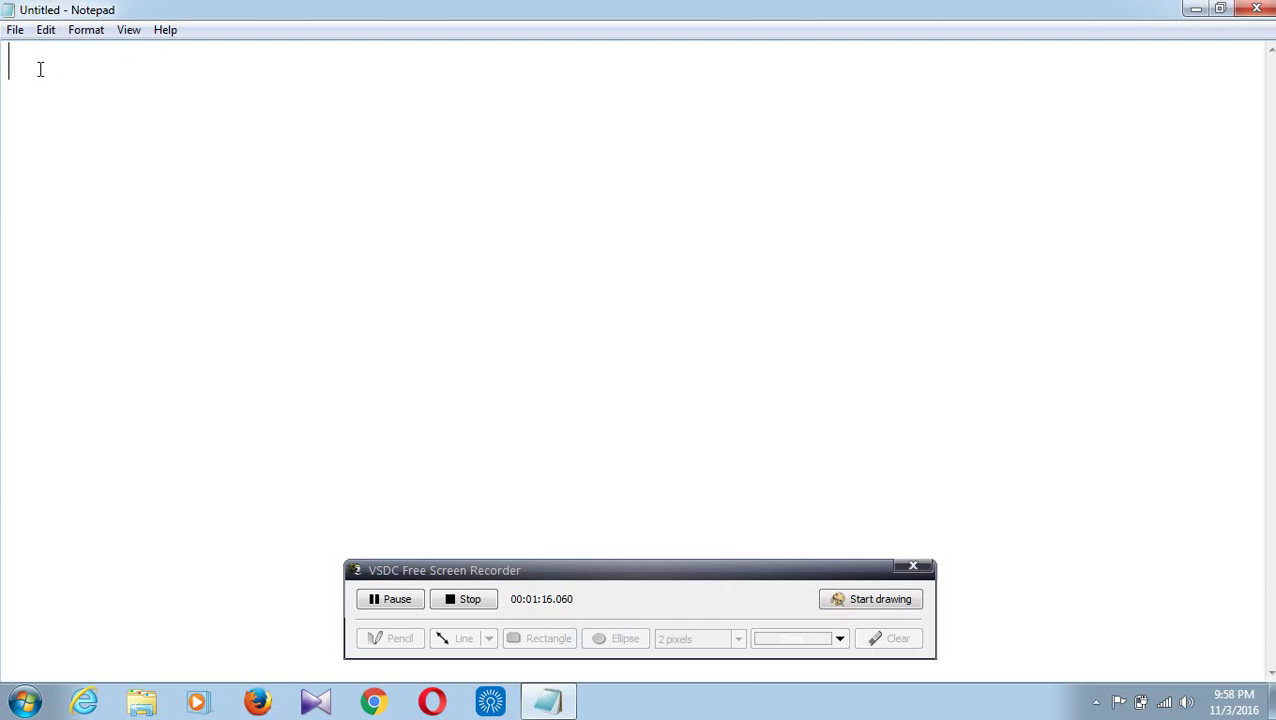
{"action": "type", "text": "THIS IS MY "}
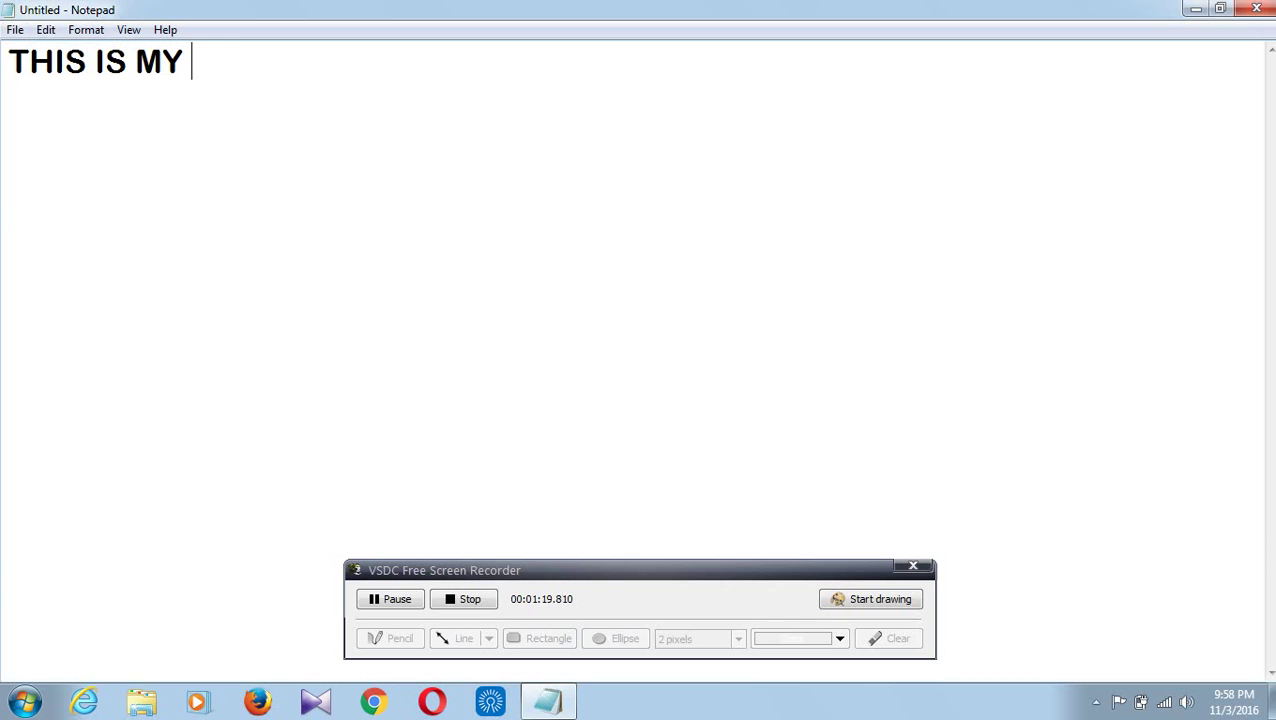
{"action": "type", "text": "DEMO"}
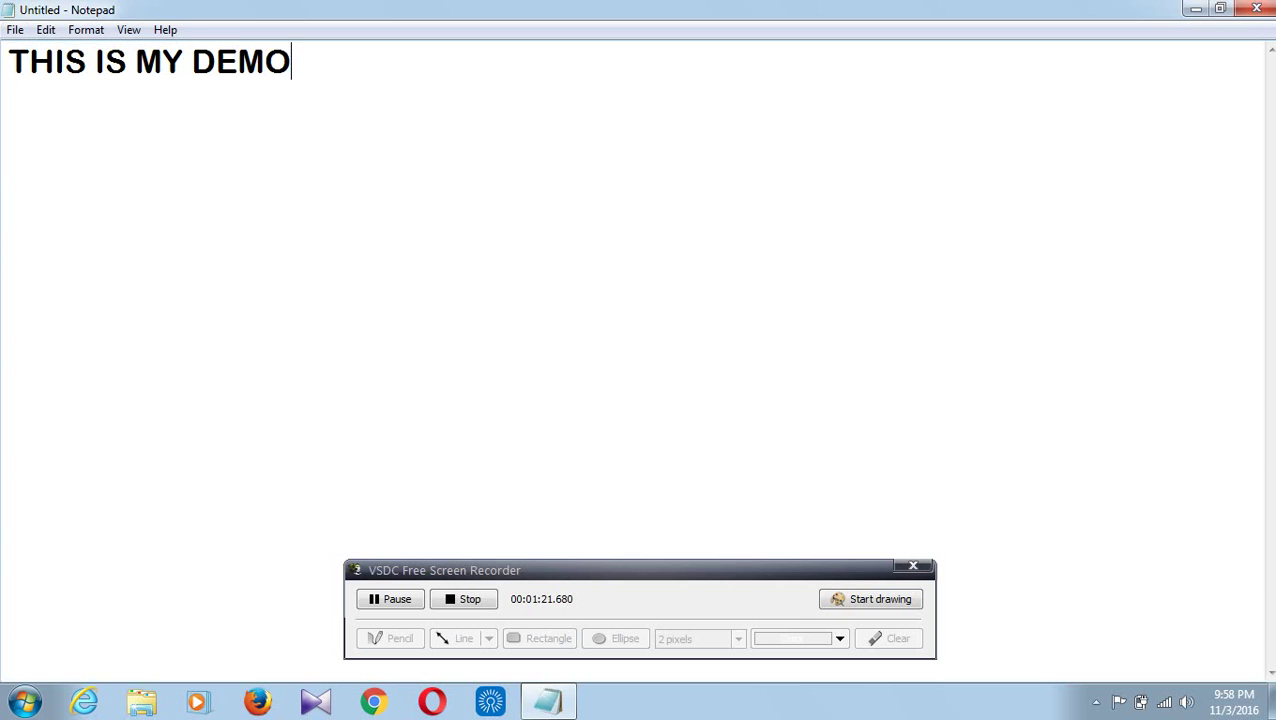
{"action": "type", "text": " TEXT"}
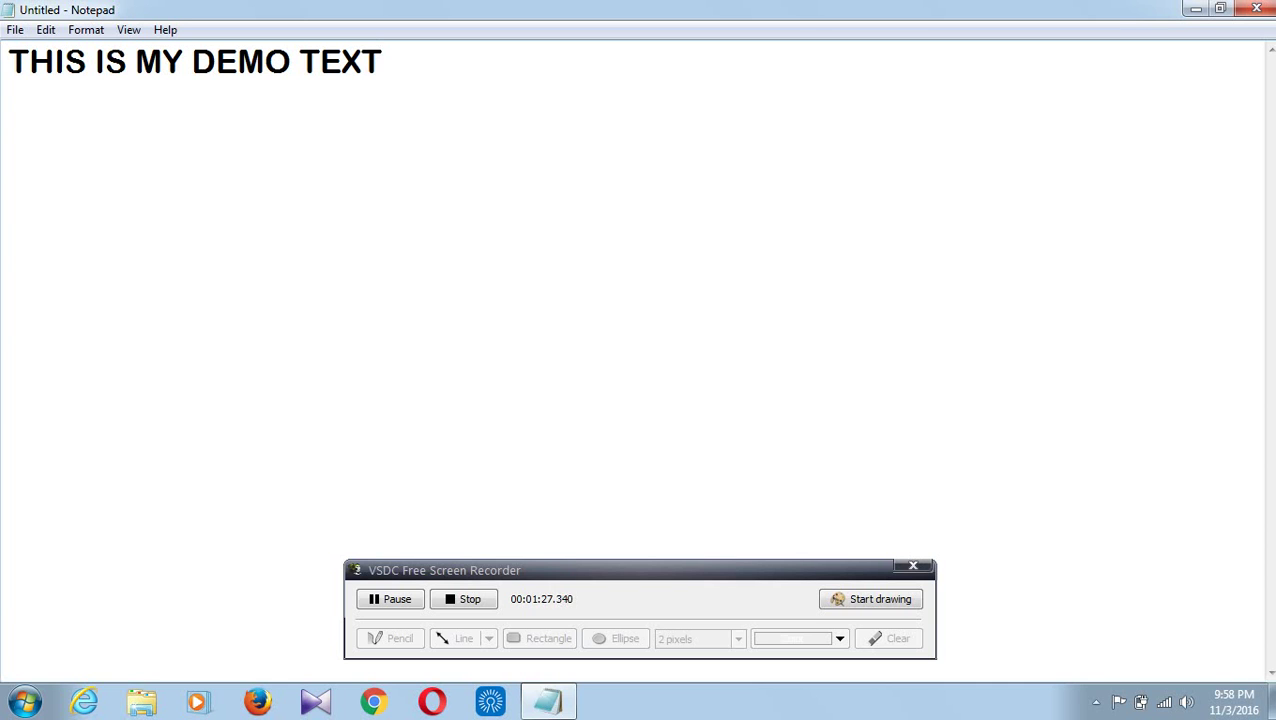
{"action": "type", "text": "."}
{"action": "left_click", "coordinate": [13, 32]}
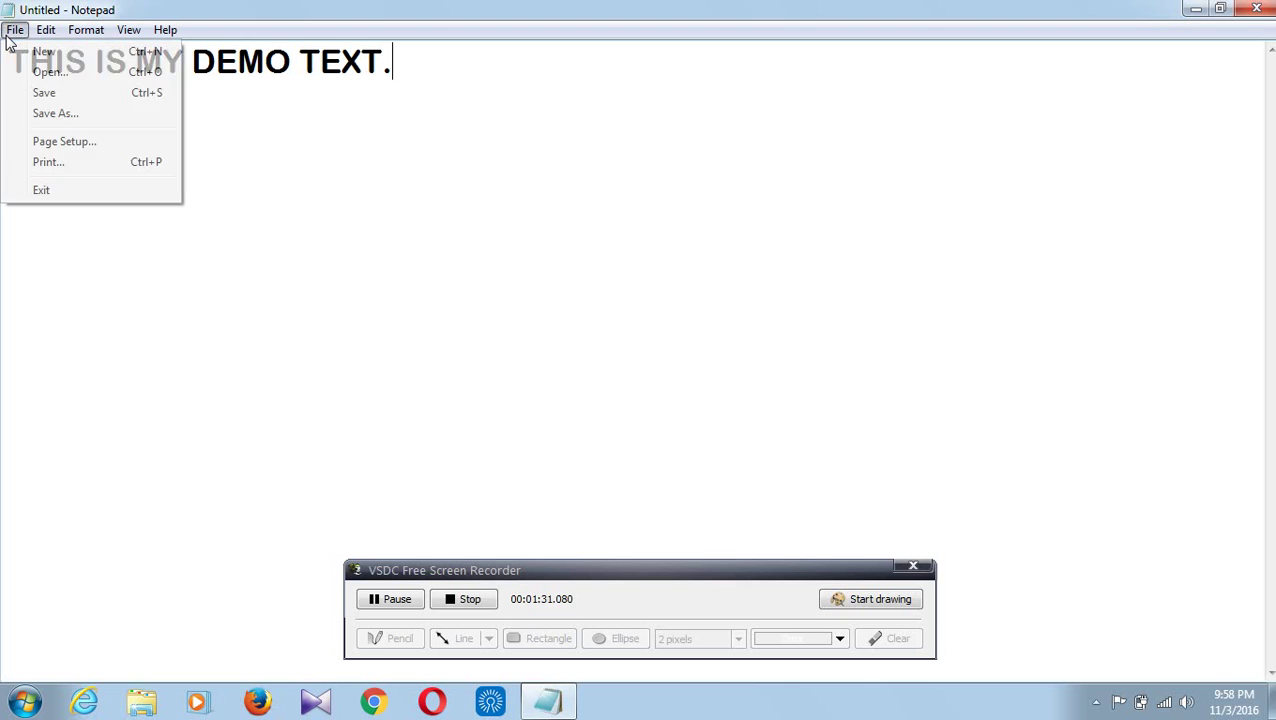
Save the document as 'VIDEO TUTORIAL' on Local Disk (E:), then close Notepad
{"action": "left_click", "coordinate": [48, 112]}
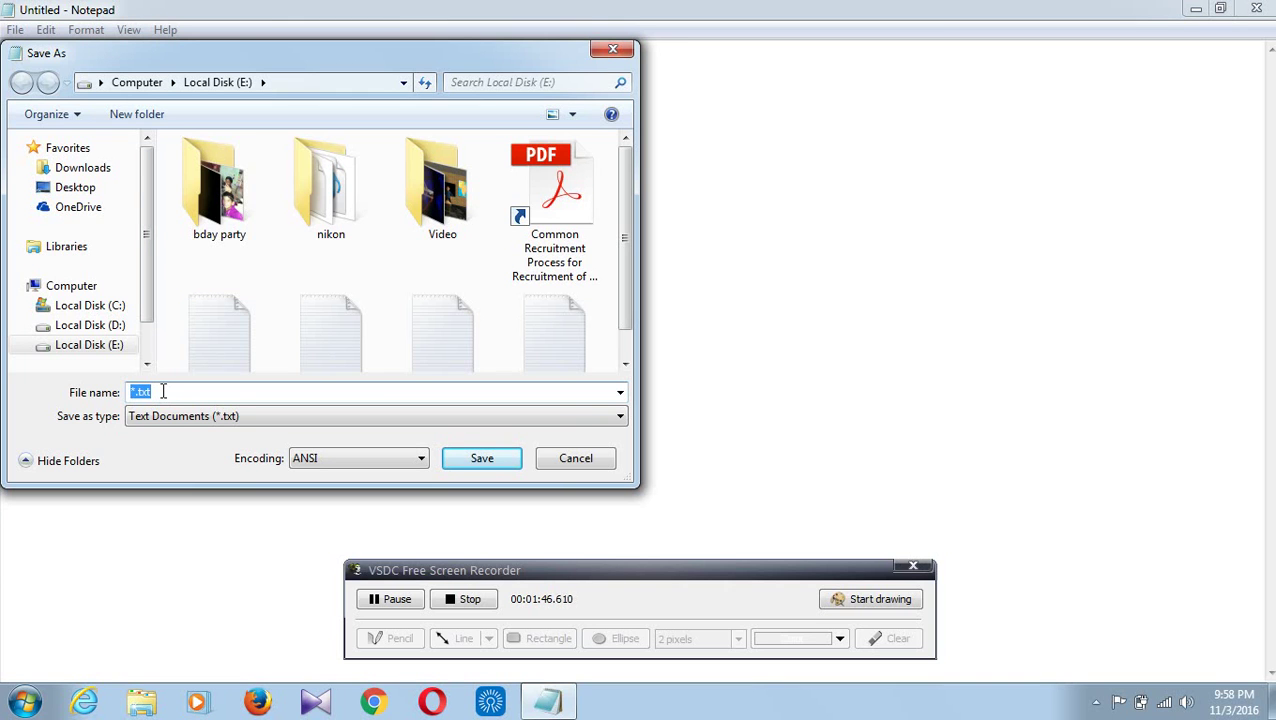
{"action": "key", "text": "BackSpace"}
{"action": "type", "text": "VIDEO TUTO"}
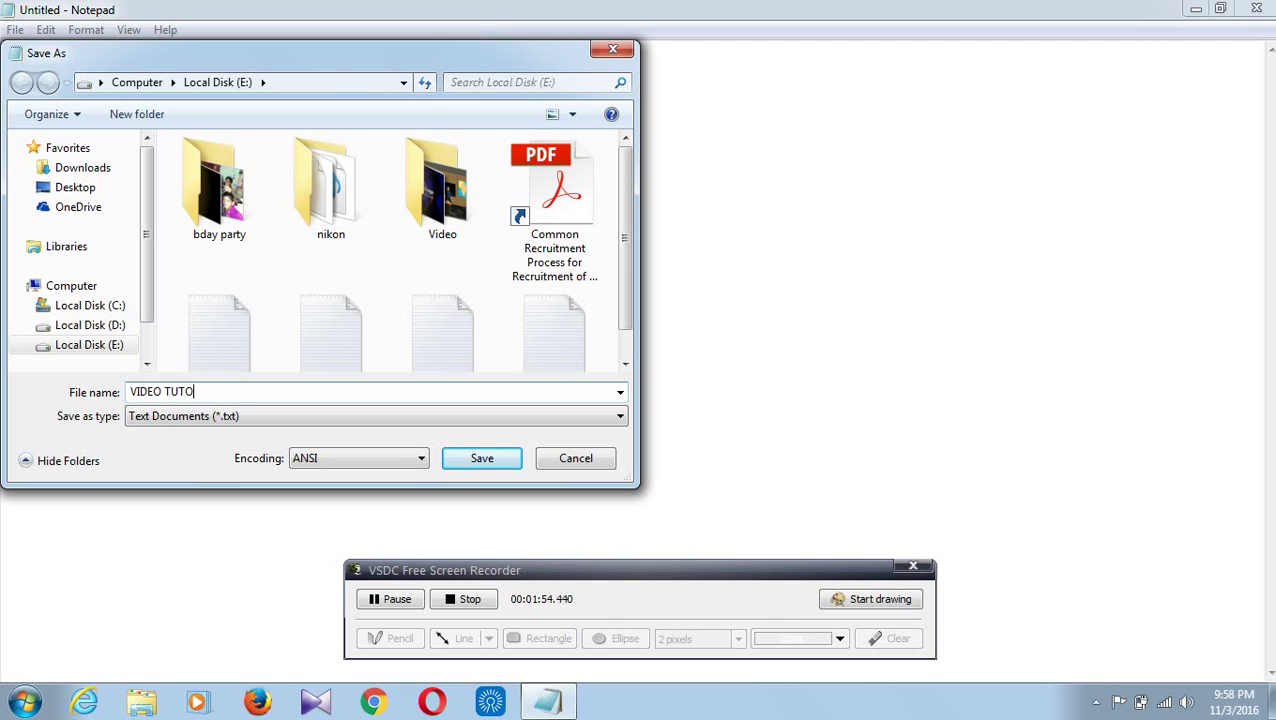
{"action": "type", "text": "RIAL"}
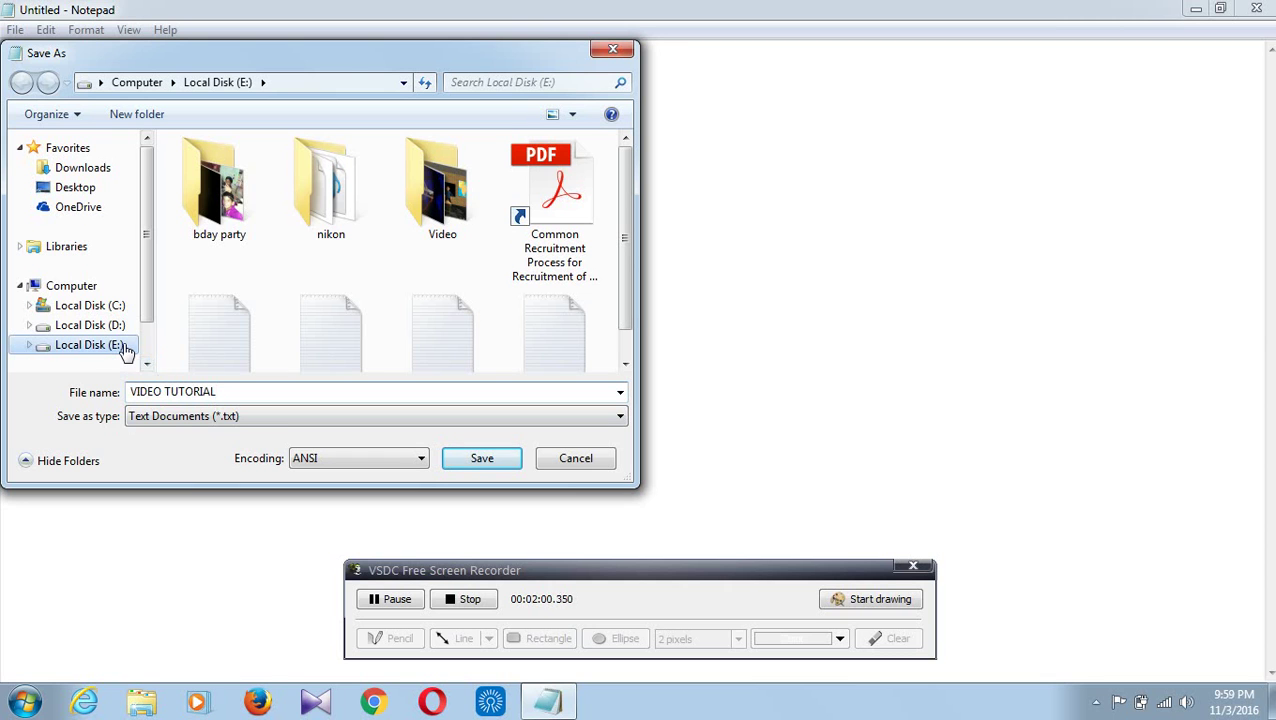
{"action": "left_click", "coordinate": [124, 349]}
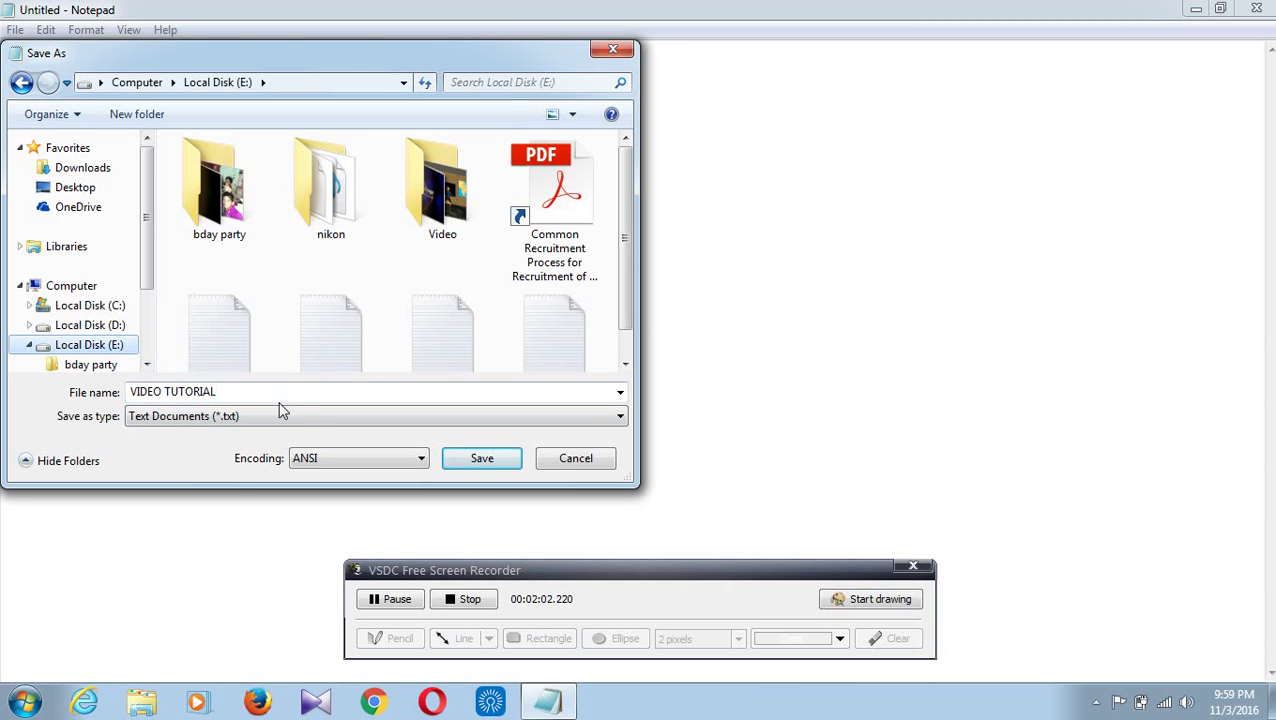
{"action": "left_click", "coordinate": [477, 459]}
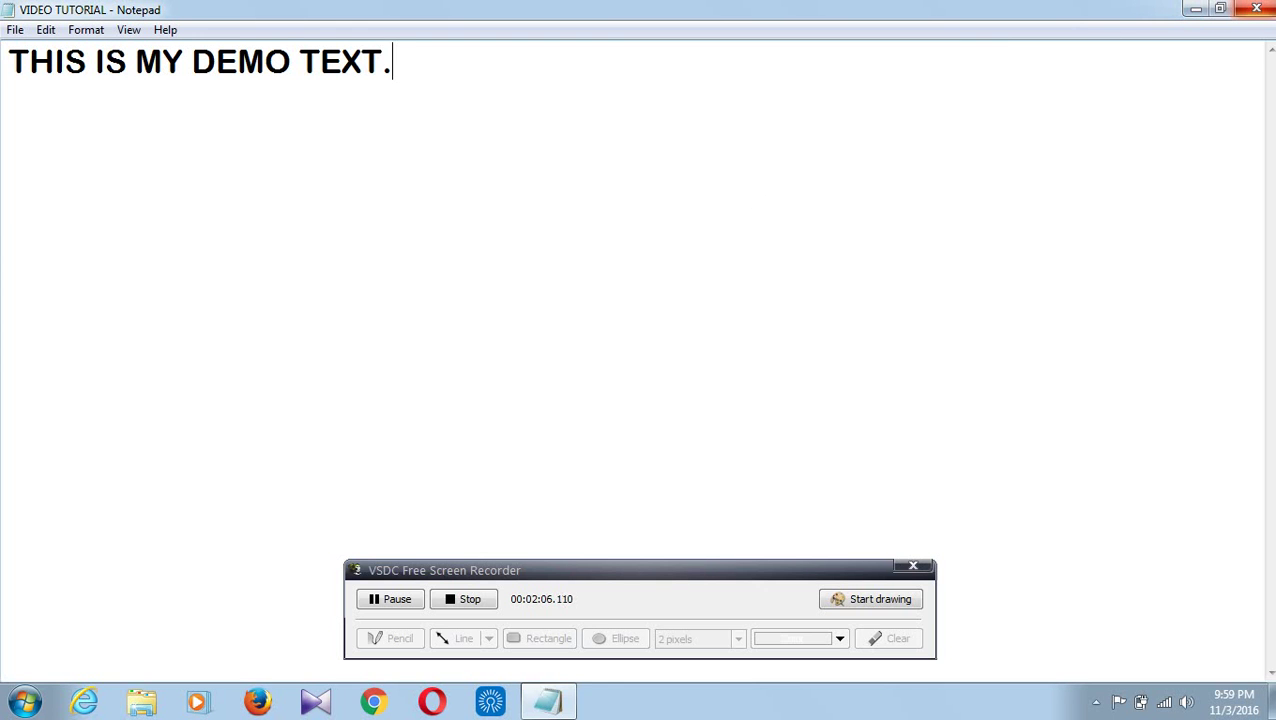
{"action": "left_click", "coordinate": [1258, 9]}
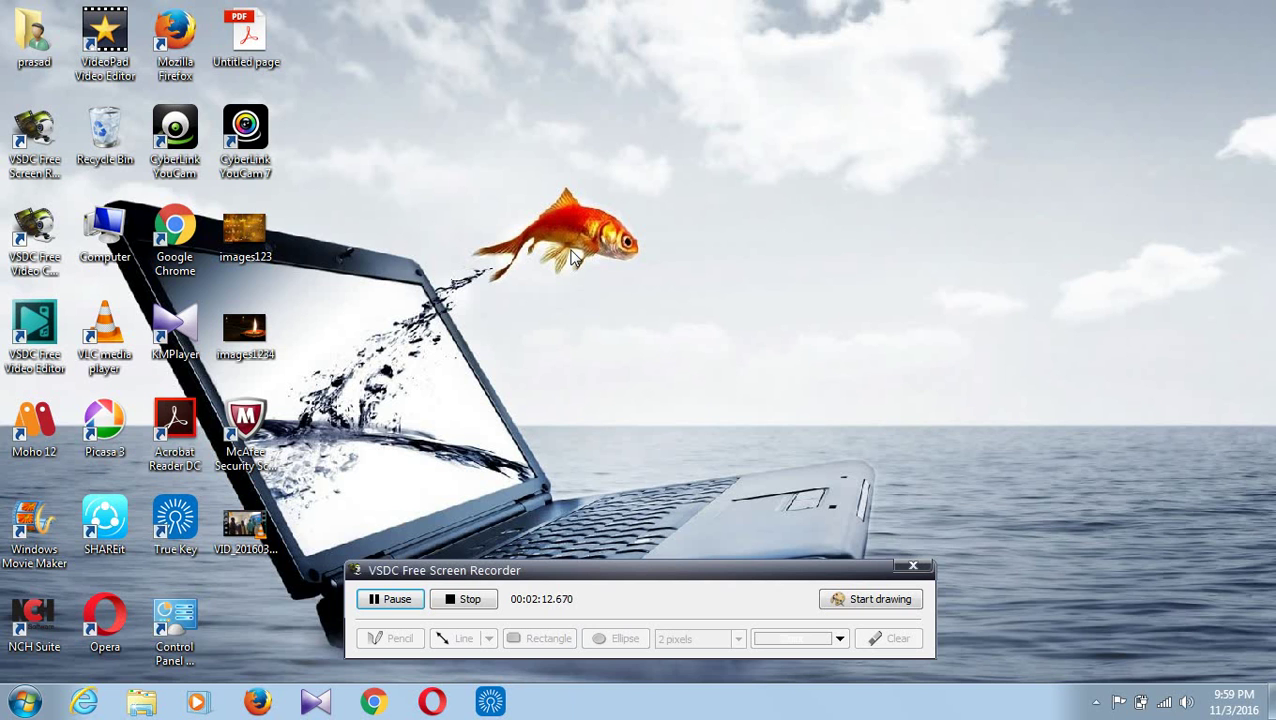
Relaunch Notepad through a Start menu search for NOTEPAD and maximize its window
{"action": "left_click", "coordinate": [25, 707]}
{"action": "type", "text": "NOTEPAD"}
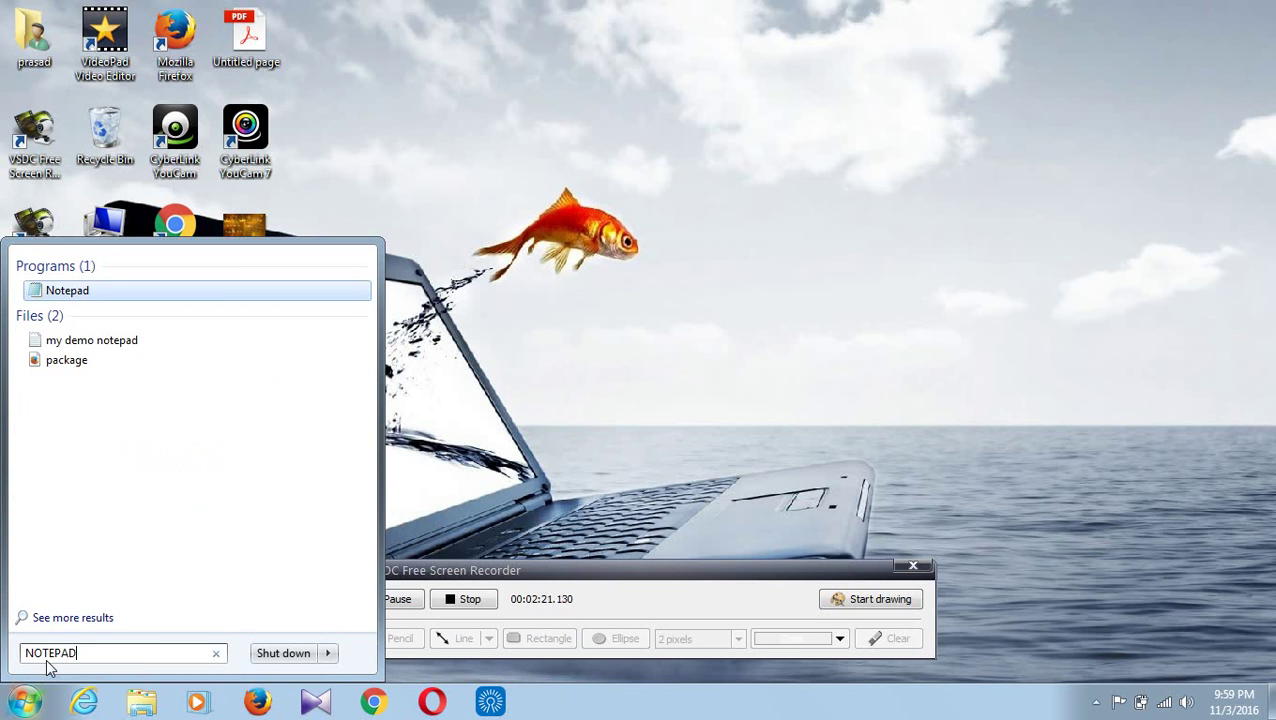
{"action": "key", "text": "Return"}
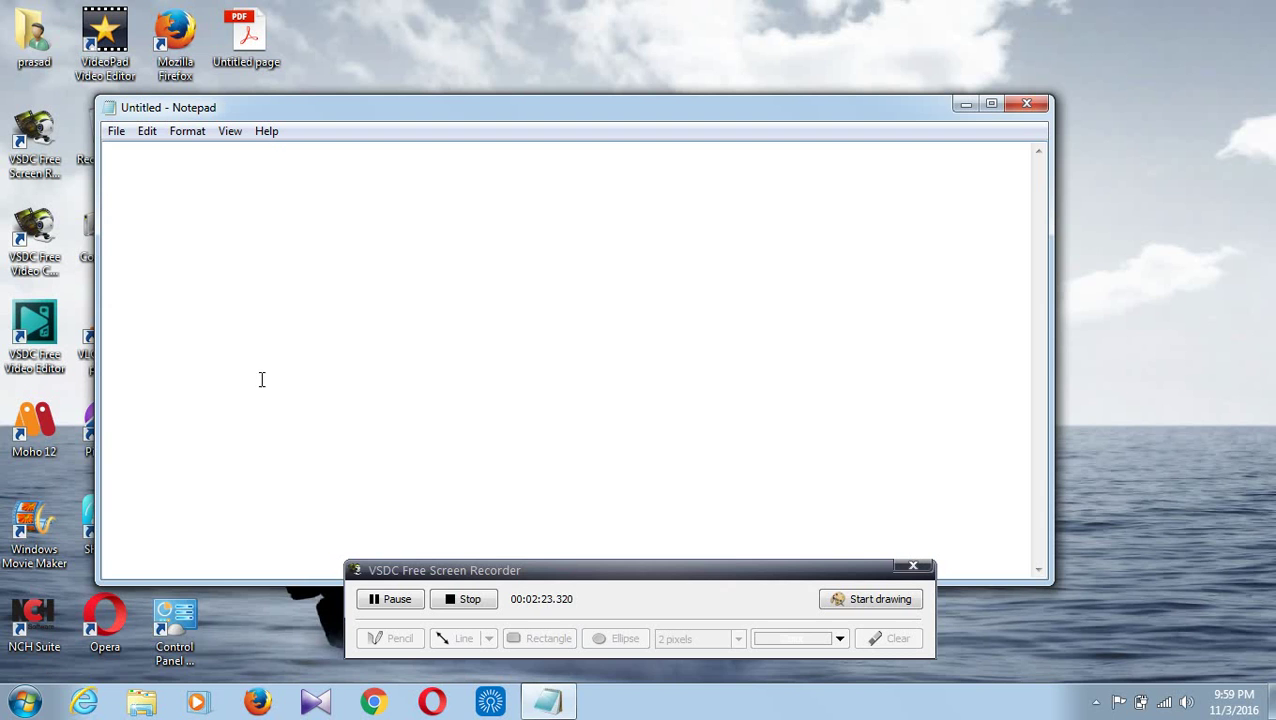
{"action": "left_click", "coordinate": [988, 104]}
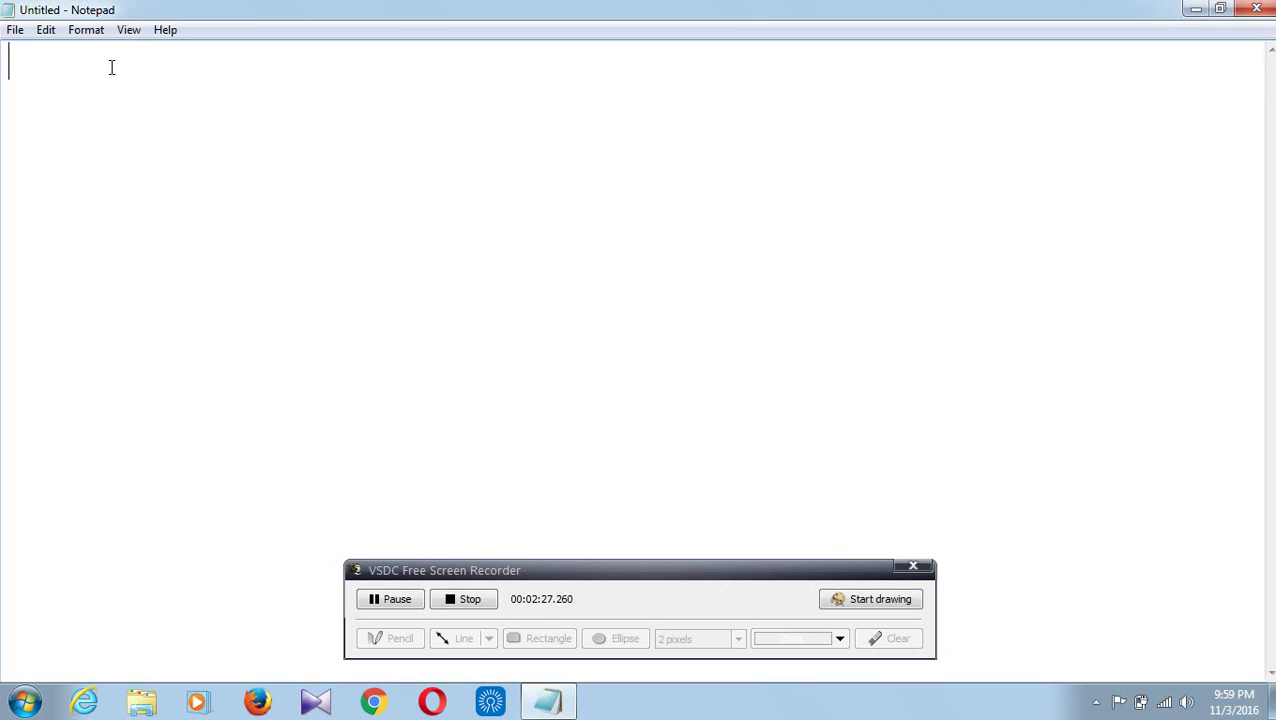
{"action": "left_click", "coordinate": [16, 36]}
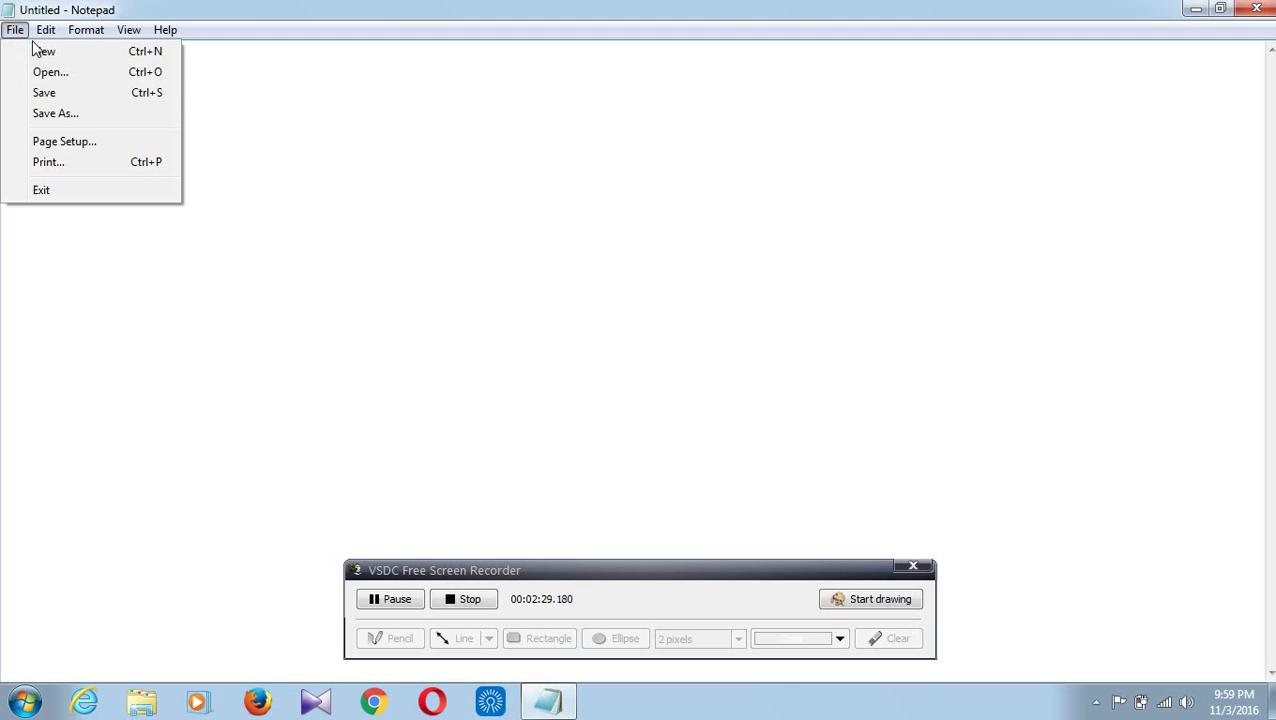
Open VIDEO TUTORIAL.txt by typing VIDEO and picking it from the file-name suggestions
{"action": "left_click", "coordinate": [50, 75]}
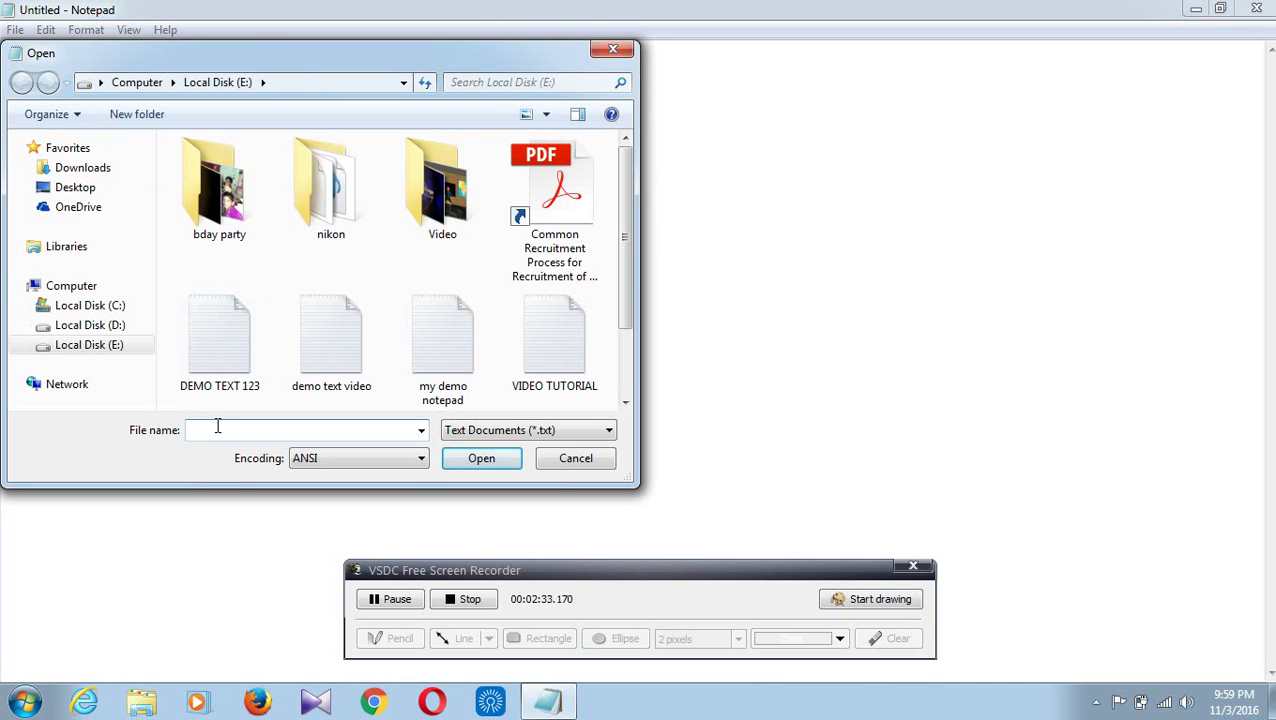
{"action": "type", "text": "VIDEO"}
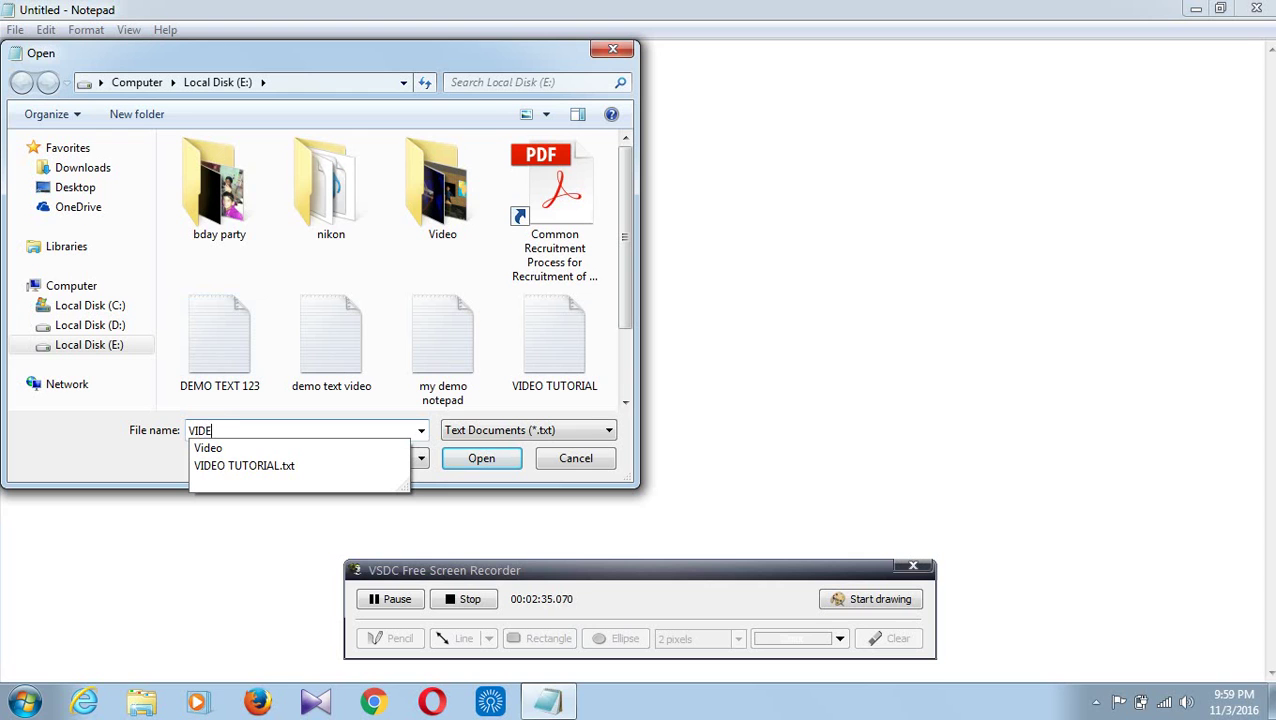
{"action": "left_click", "coordinate": [240, 469]}
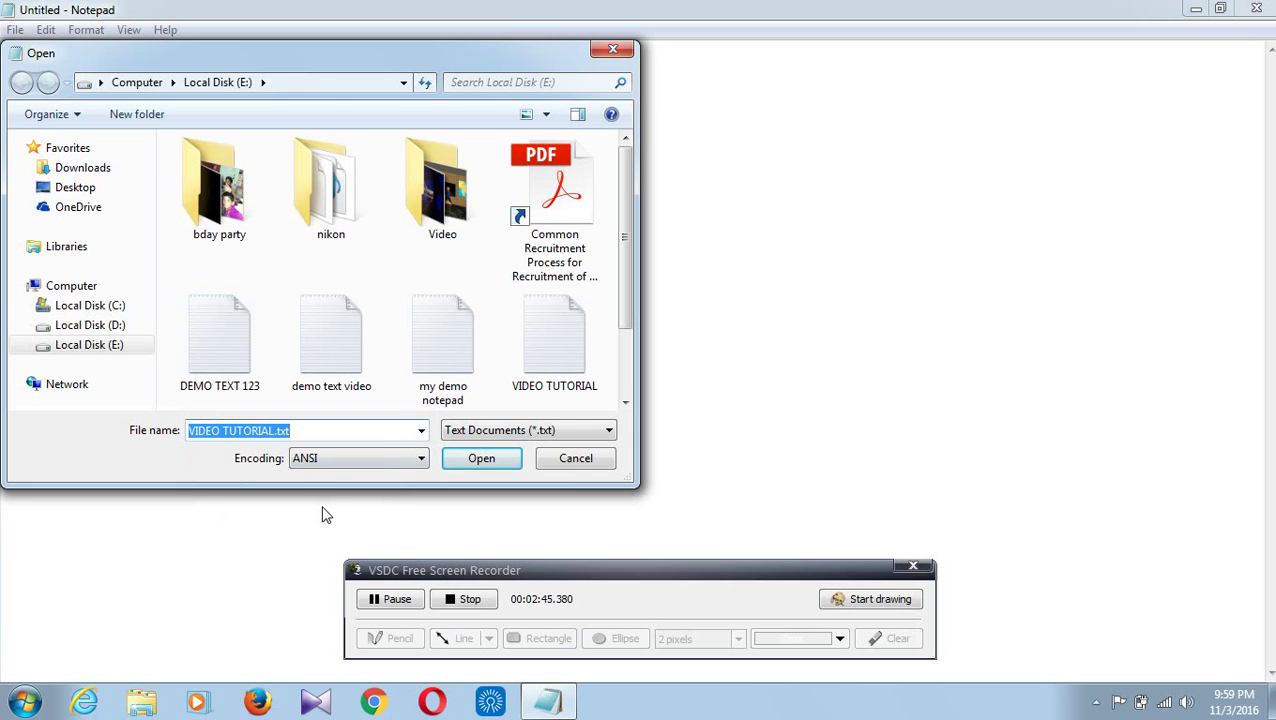
{"action": "left_click", "coordinate": [479, 461]}
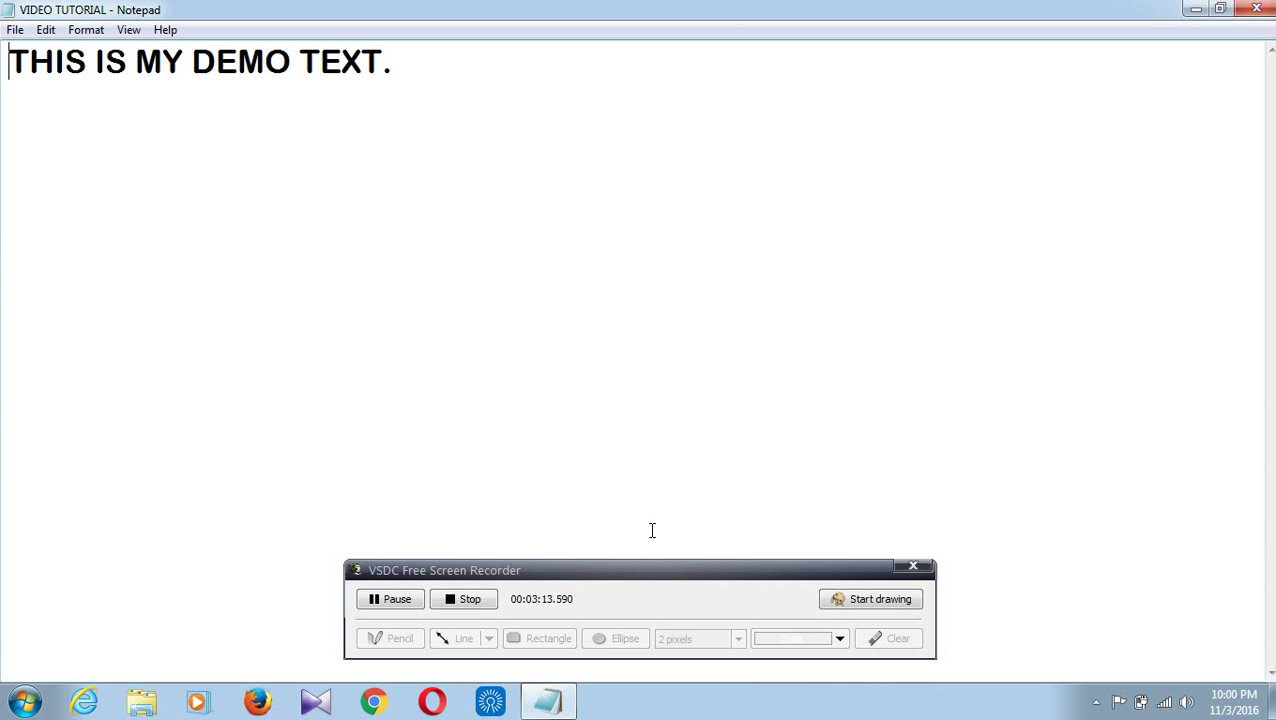
{"action": "left_click", "coordinate": [470, 598]}
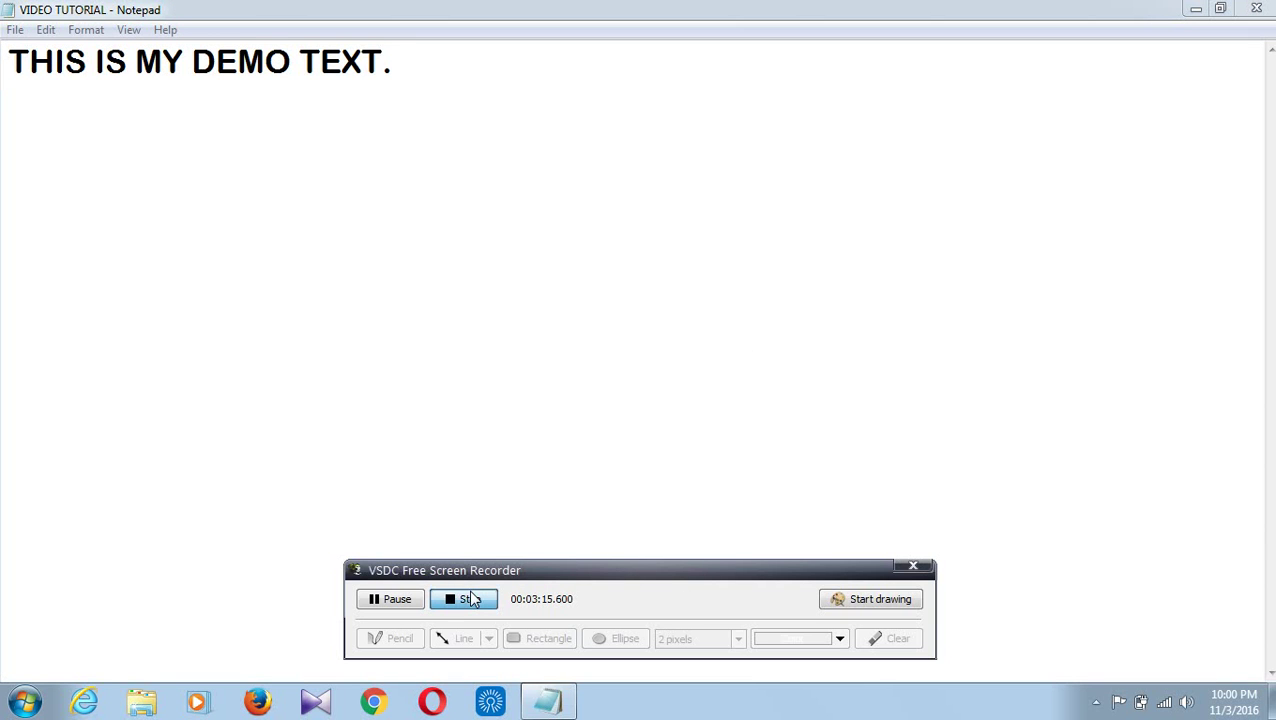